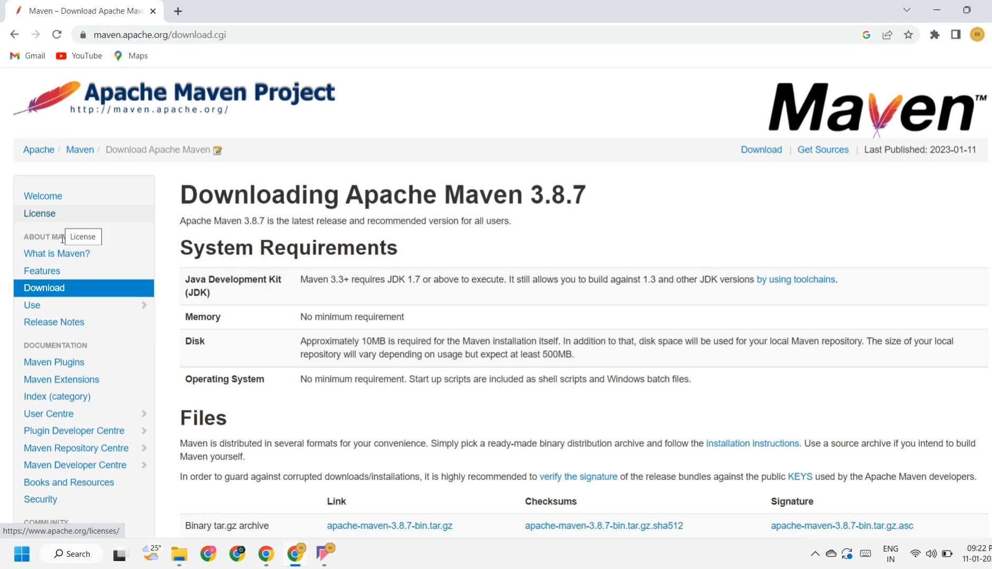
- Download the Maven 3.8.7 binary zip archive, apache-maven-3.8.7-bin.zip, from the Files section of the download page
{"action": "left_click", "coordinate": [94, 292]}
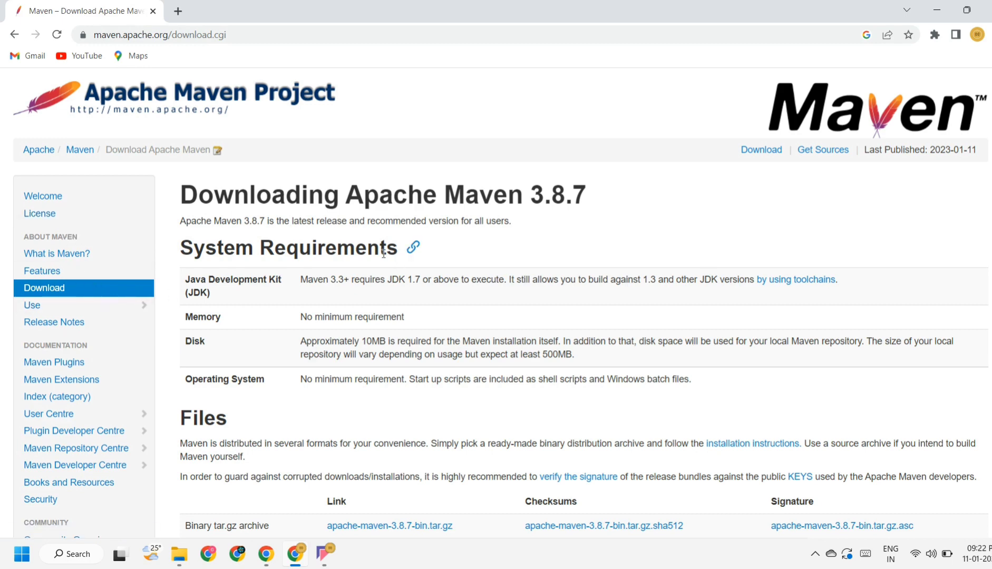
{"action": "scroll", "coordinate": [384, 252], "scroll_direction": "down", "scroll_amount": 3}
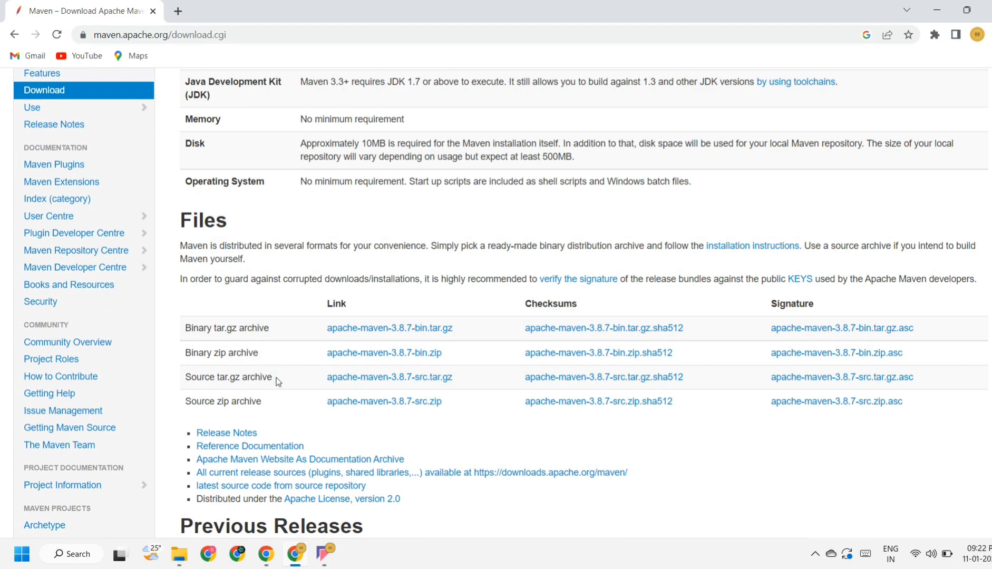
{"action": "left_click_drag", "start_coordinate": [276, 378], "coordinate": [176, 358]}
{"action": "left_click", "coordinate": [262, 353]}
{"action": "left_click", "coordinate": [271, 356]}
{"action": "left_click_drag", "start_coordinate": [262, 355], "coordinate": [183, 357]}
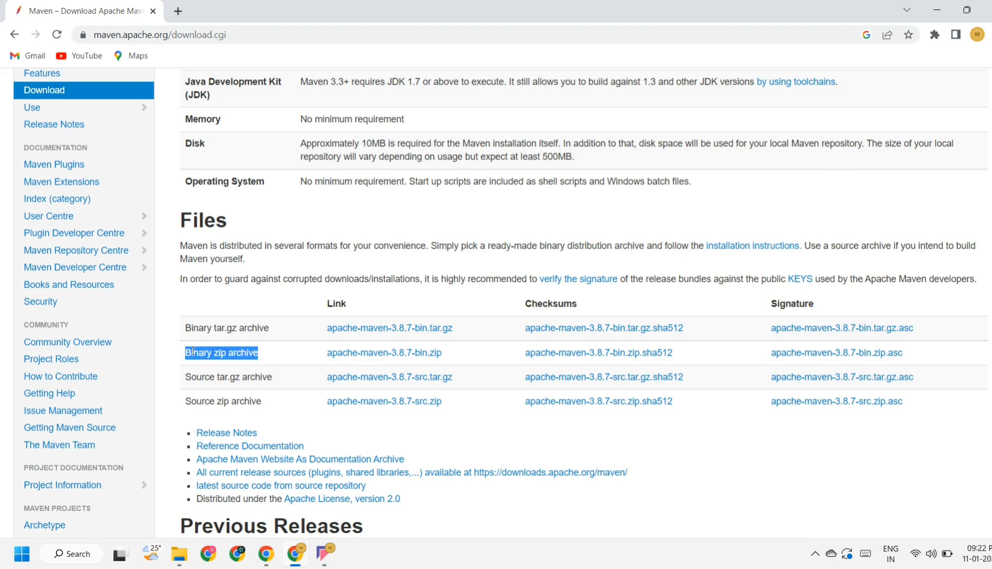
{"action": "left_click", "coordinate": [372, 357]}
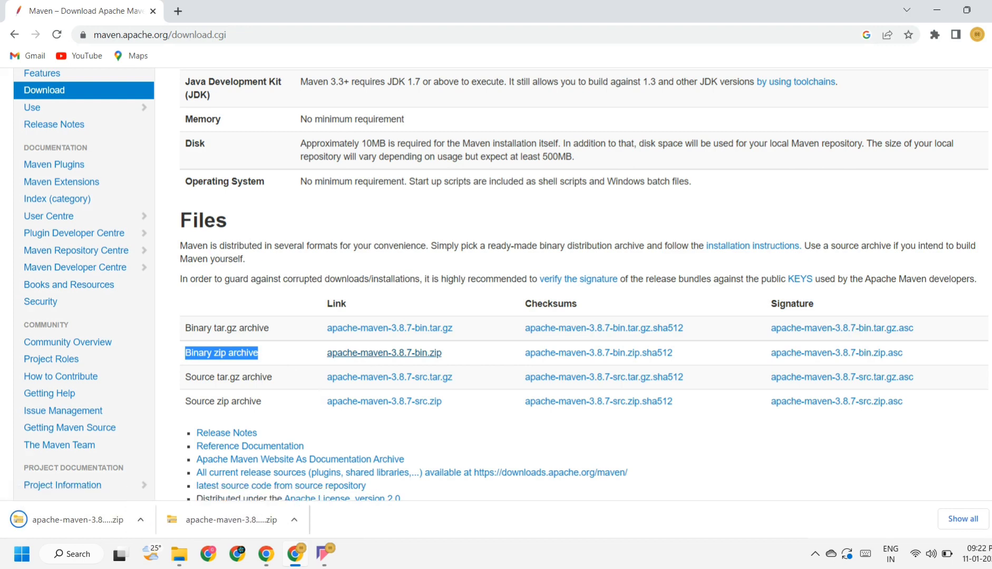
{"action": "left_click", "coordinate": [986, 519]}
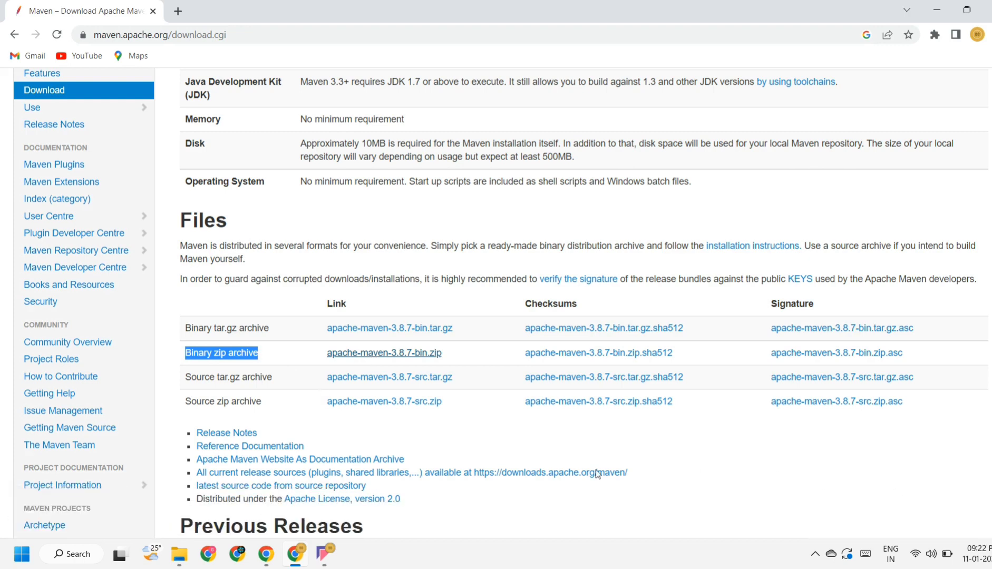
- Switch to File Explorer and extract the apache-maven-3.8.7-bin archive in the Downloads folder
{"action": "left_click", "coordinate": [185, 555]}
{"action": "left_click", "coordinate": [288, 132]}
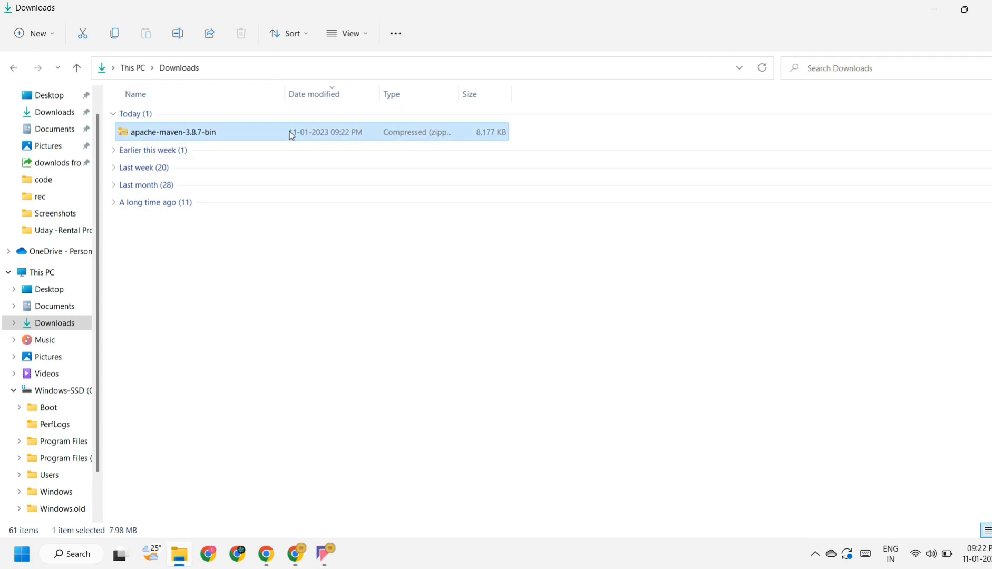
{"action": "right_click", "coordinate": [291, 134]}
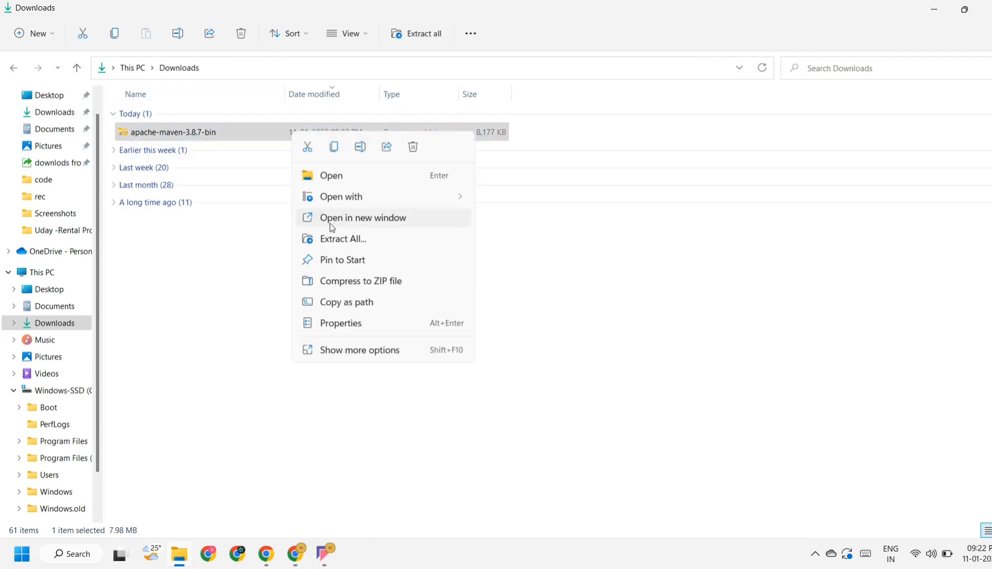
{"action": "left_click", "coordinate": [346, 240]}
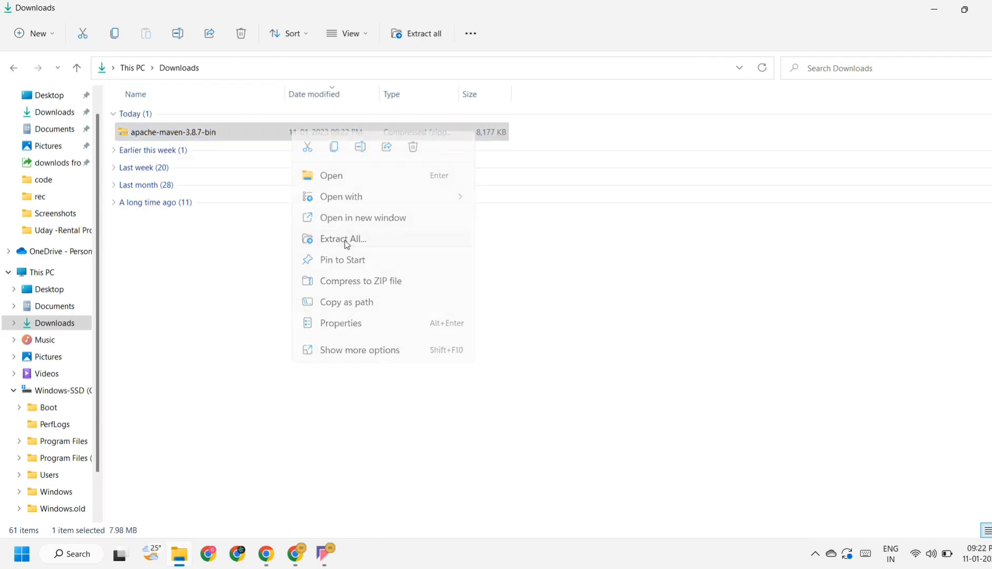
{"action": "left_click", "coordinate": [621, 411]}
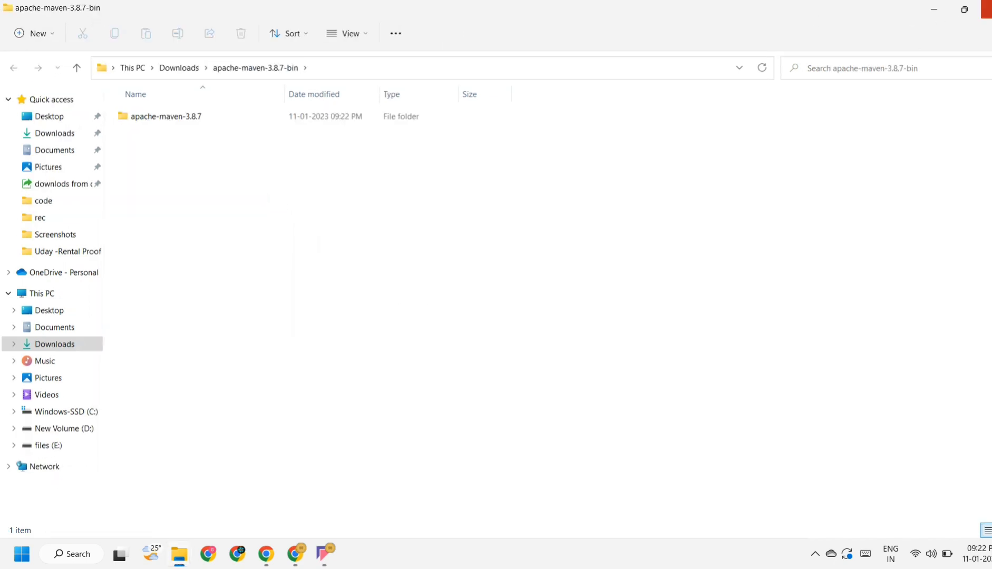
- Look inside the extracted apache-maven-3.8.7 folder and copy the whole folder from apache-maven-3.8.7-bin
{"action": "double_click", "coordinate": [246, 121]}
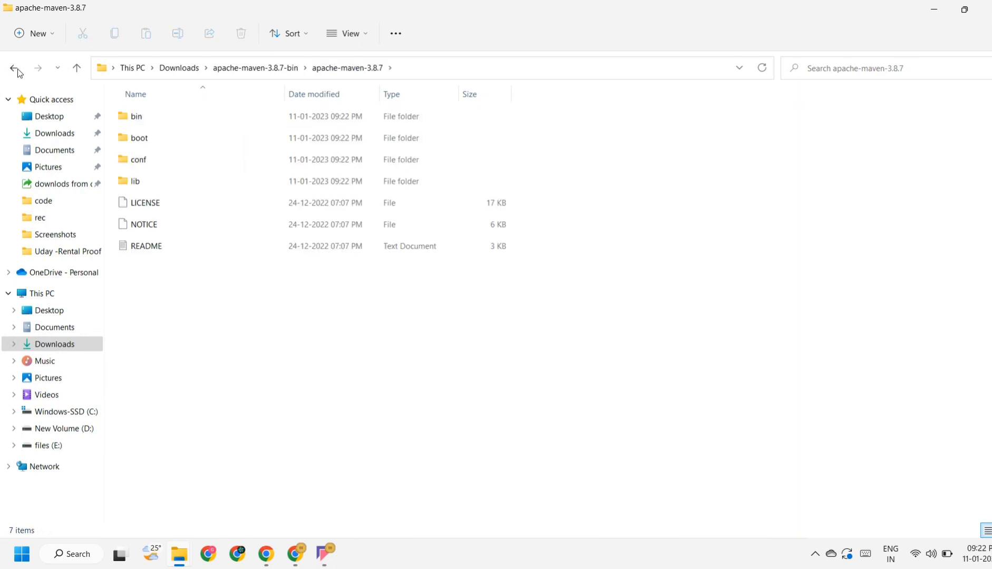
{"action": "left_click", "coordinate": [14, 68]}
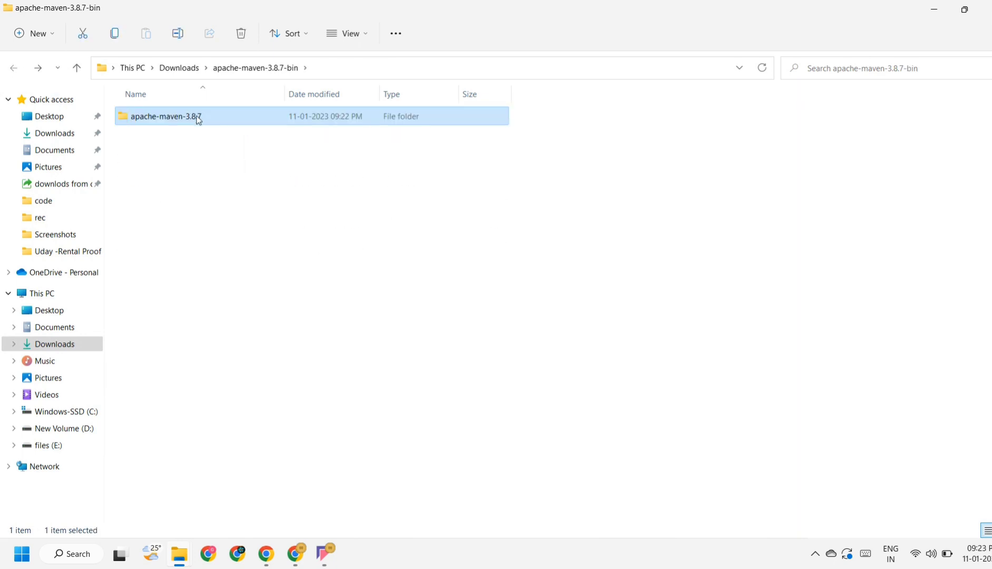
{"action": "right_click", "coordinate": [198, 120]}
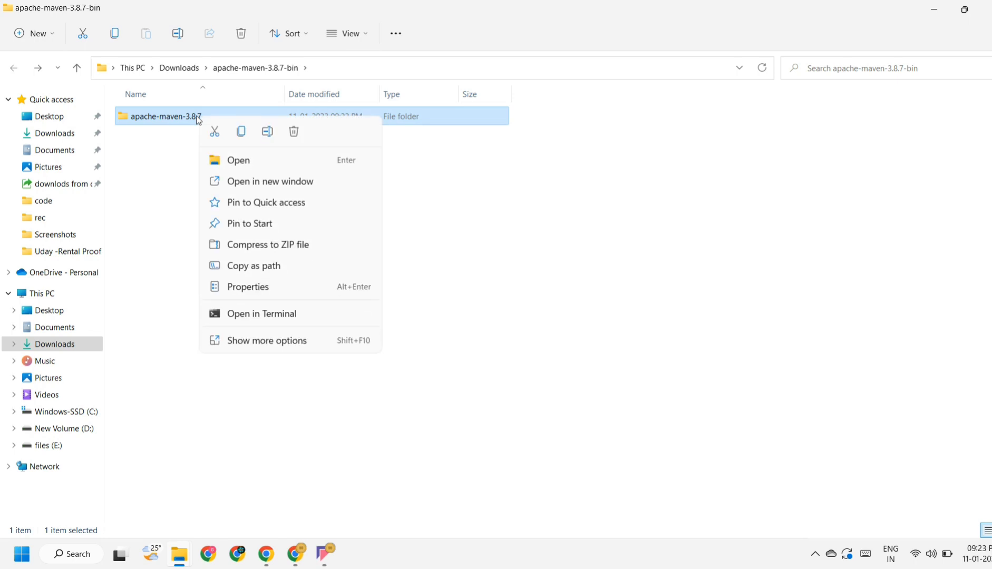
{"action": "left_click", "coordinate": [241, 133]}
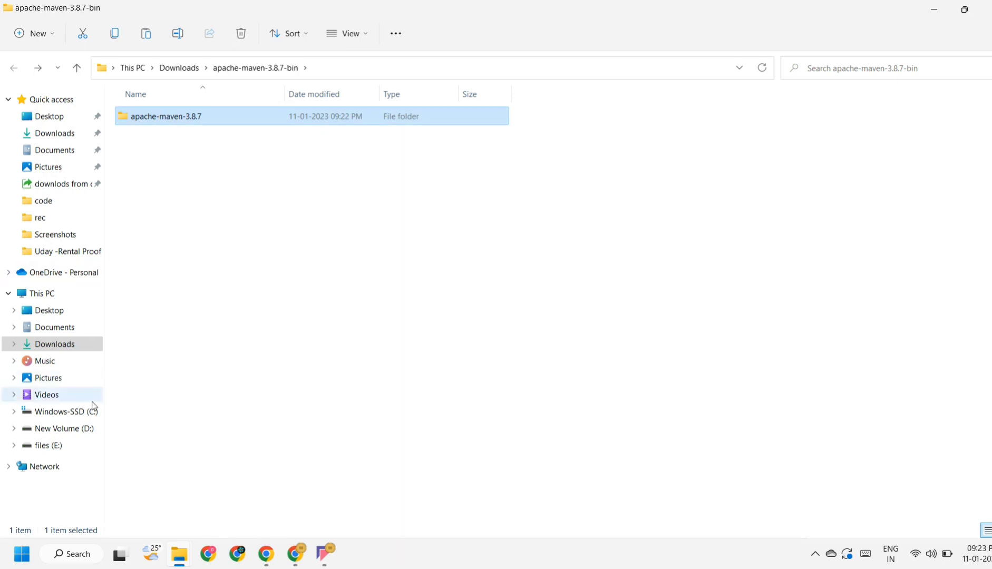
- Paste the copied Maven folder into C:\Program Files, granting administrator permission
{"action": "left_click", "coordinate": [61, 413]}
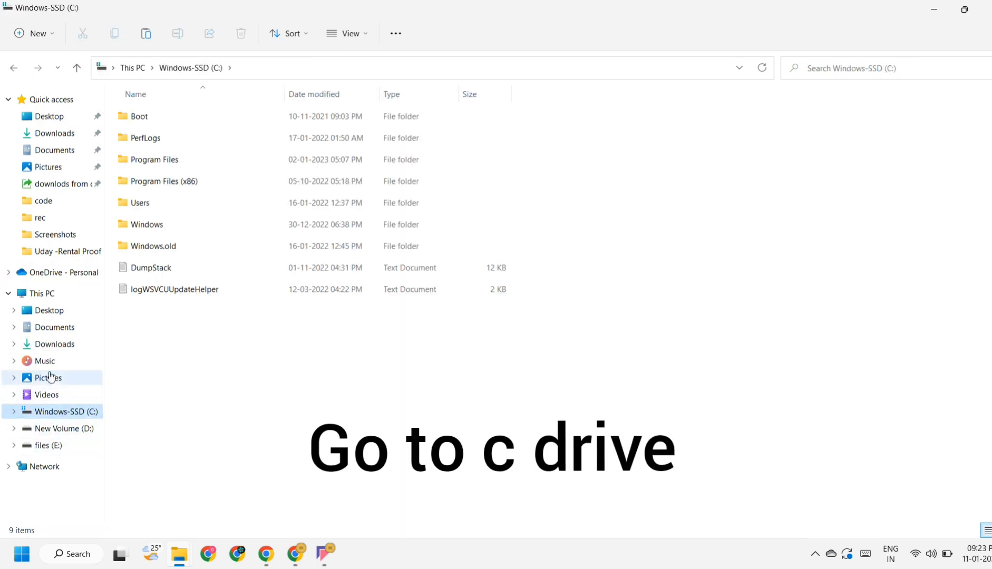
{"action": "double_click", "coordinate": [171, 161]}
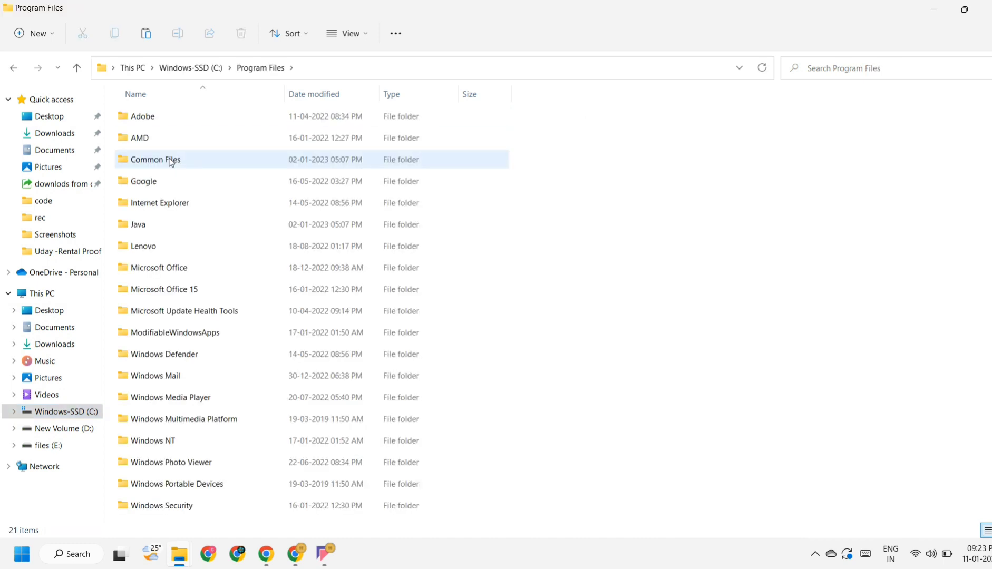
{"action": "right_click", "coordinate": [577, 170]}
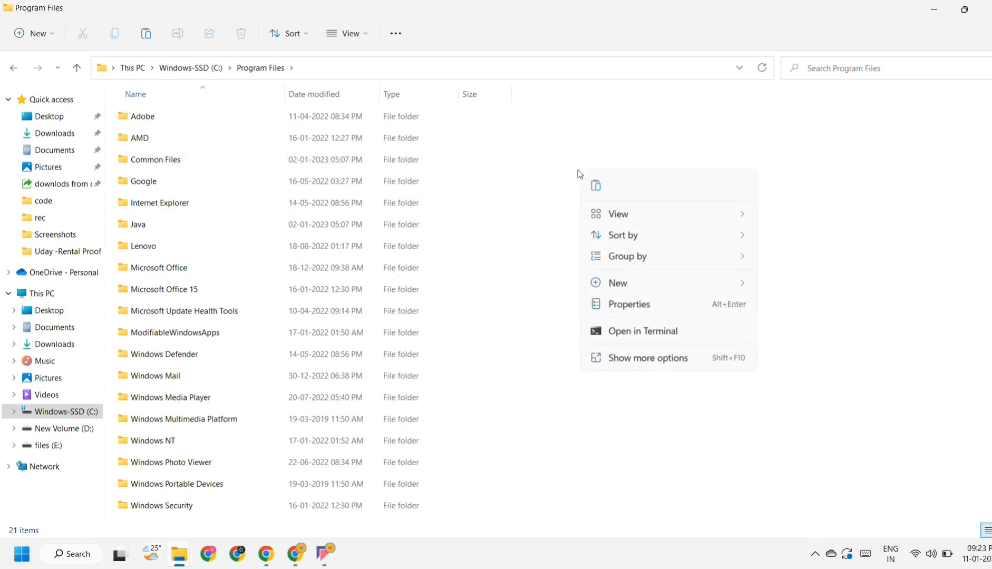
{"action": "left_click", "coordinate": [598, 187]}
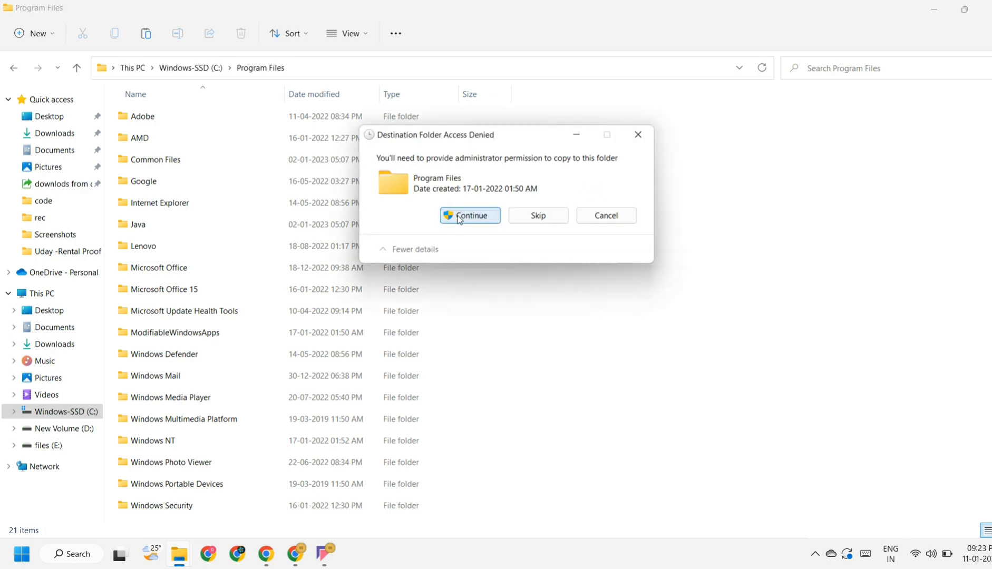
{"action": "left_click", "coordinate": [459, 217]}
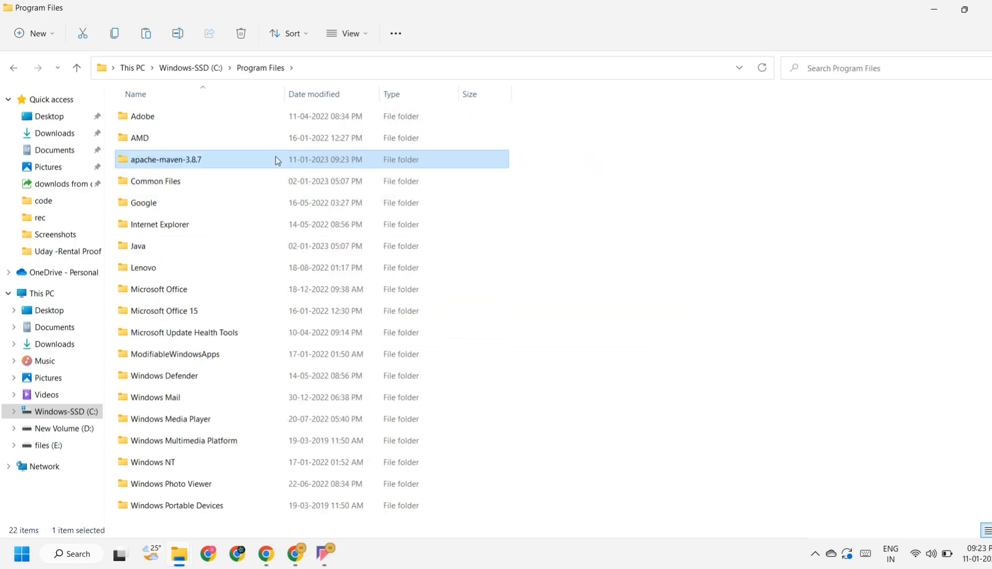
- Copy the full path of the bin folder inside apache-maven-3.8.7 in Program Files
{"action": "double_click", "coordinate": [213, 164]}
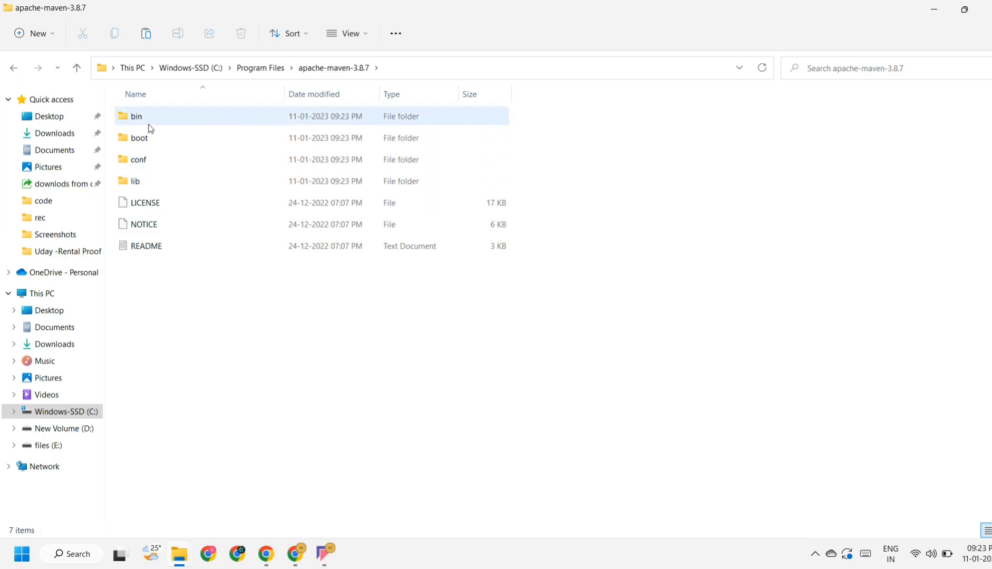
{"action": "double_click", "coordinate": [211, 125]}
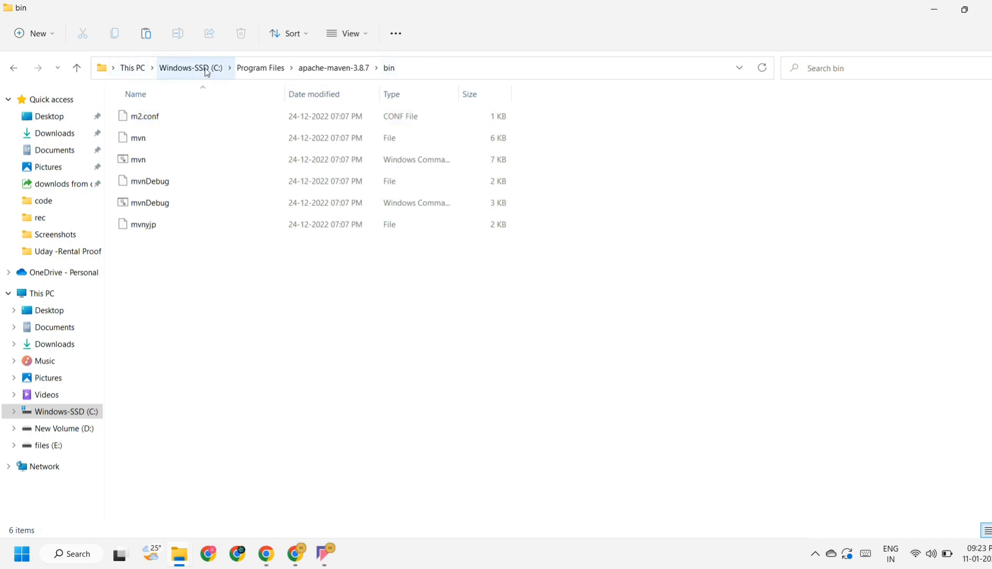
{"action": "left_click", "coordinate": [417, 71]}
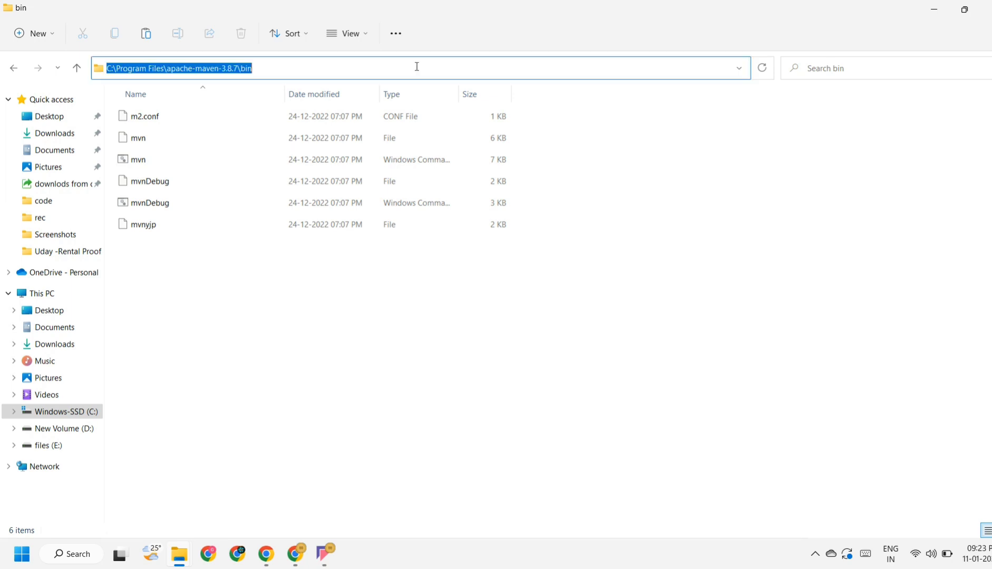
{"action": "right_click", "coordinate": [240, 69]}
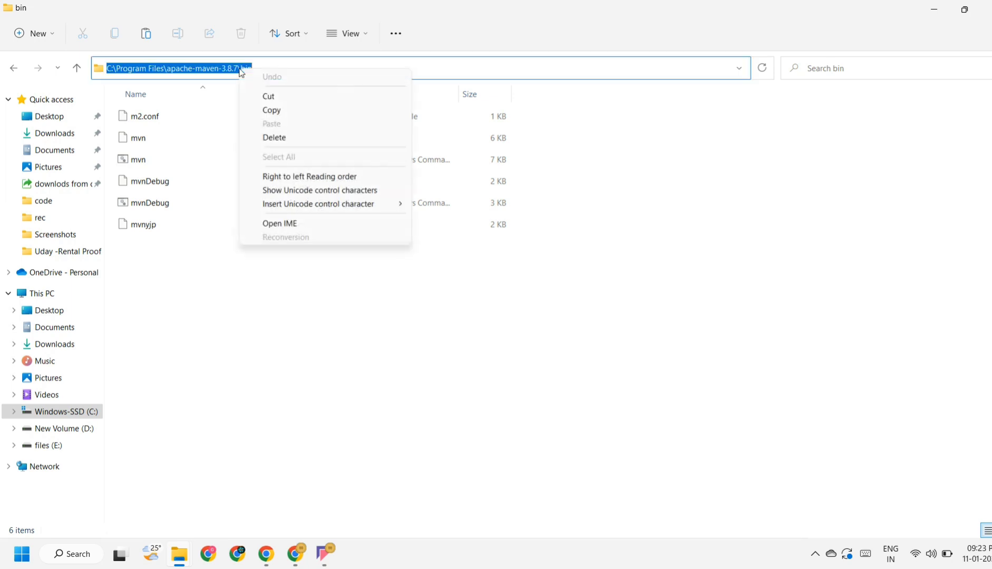
{"action": "left_click", "coordinate": [272, 111]}
- Open the Environment Variables dialog through the Windows system environment variables settings
{"action": "left_click", "coordinate": [85, 560]}
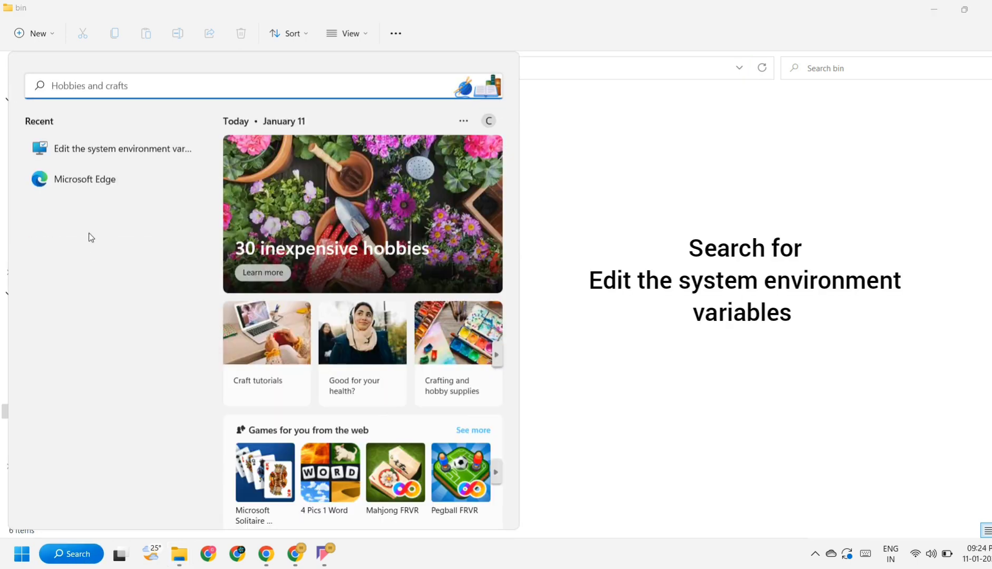
{"action": "left_click", "coordinate": [88, 150]}
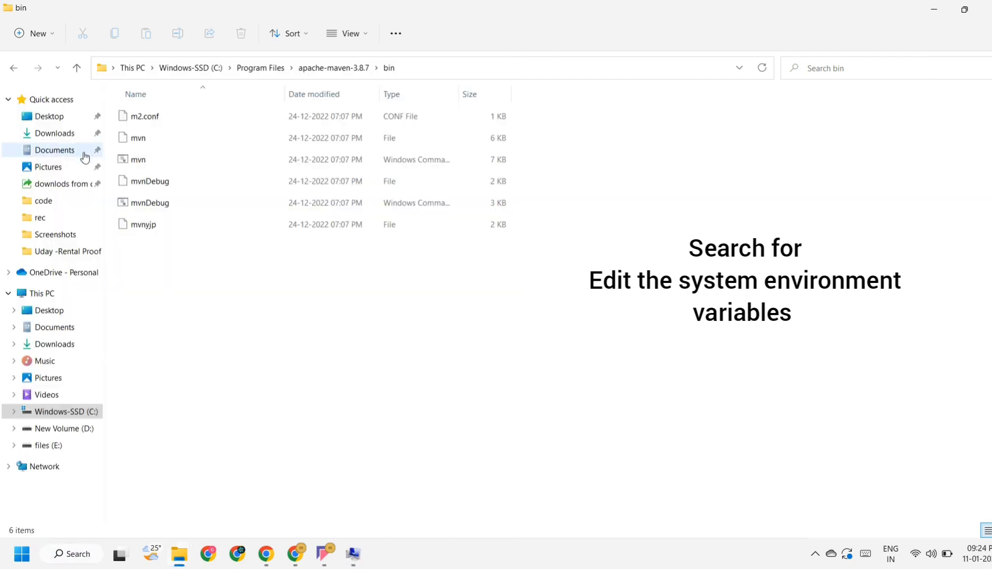
{"action": "left_click", "coordinate": [353, 554]}
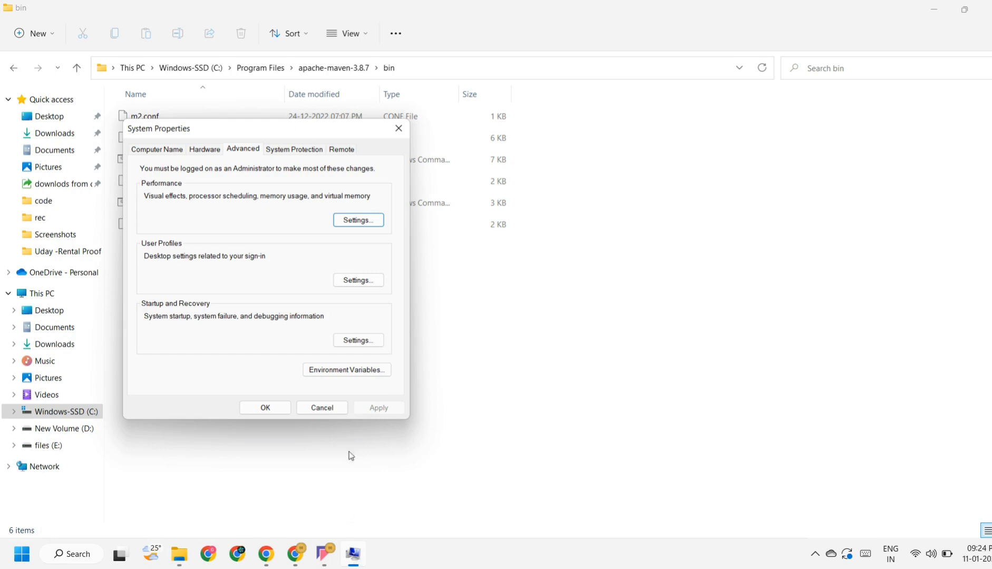
{"action": "left_click", "coordinate": [348, 370]}
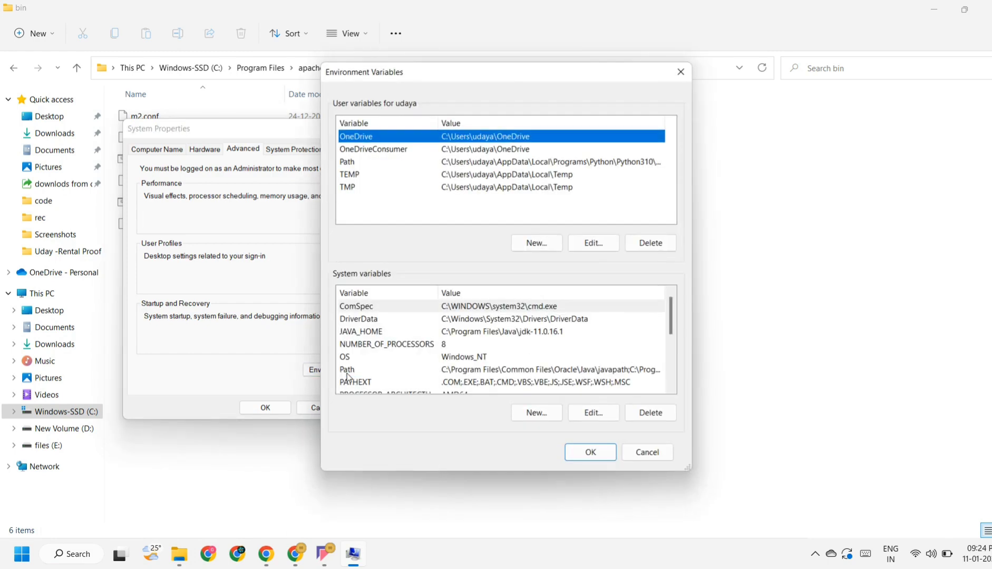
- Add the entry C:\Program Files\apache-maven-3.8.7\bin to the system Path variable
{"action": "double_click", "coordinate": [372, 369]}
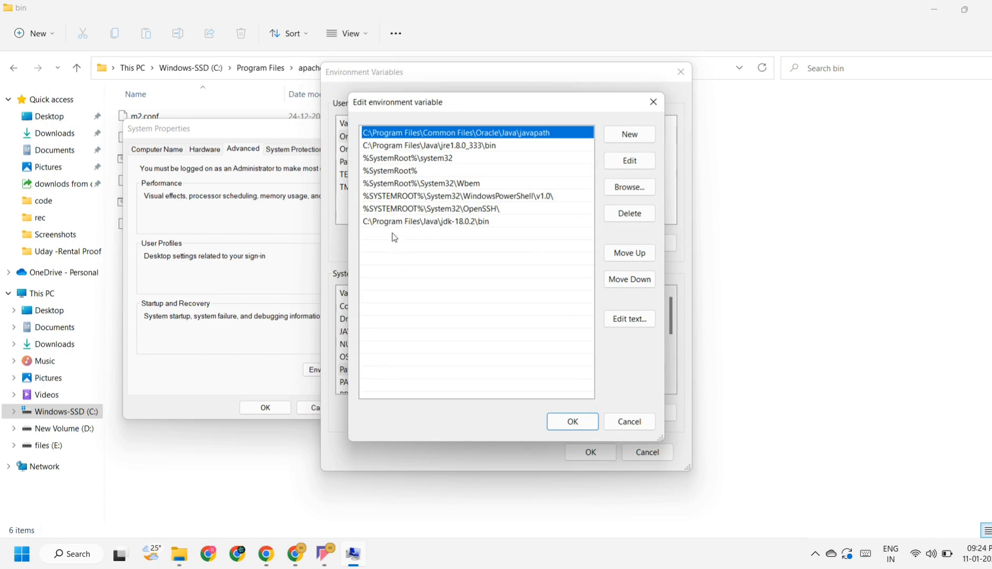
{"action": "left_click", "coordinate": [630, 135]}
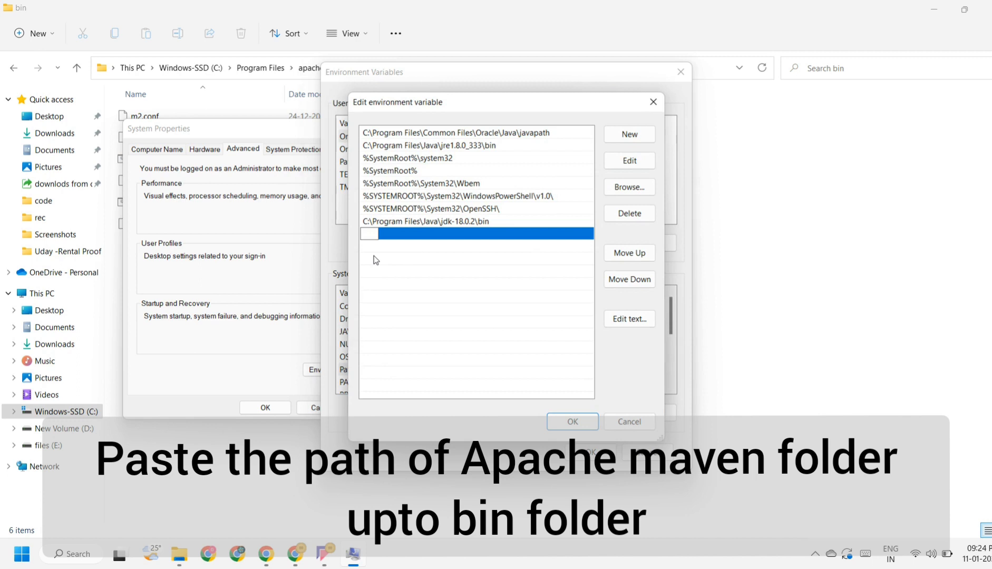
{"action": "key", "text": "ctrl+v"}
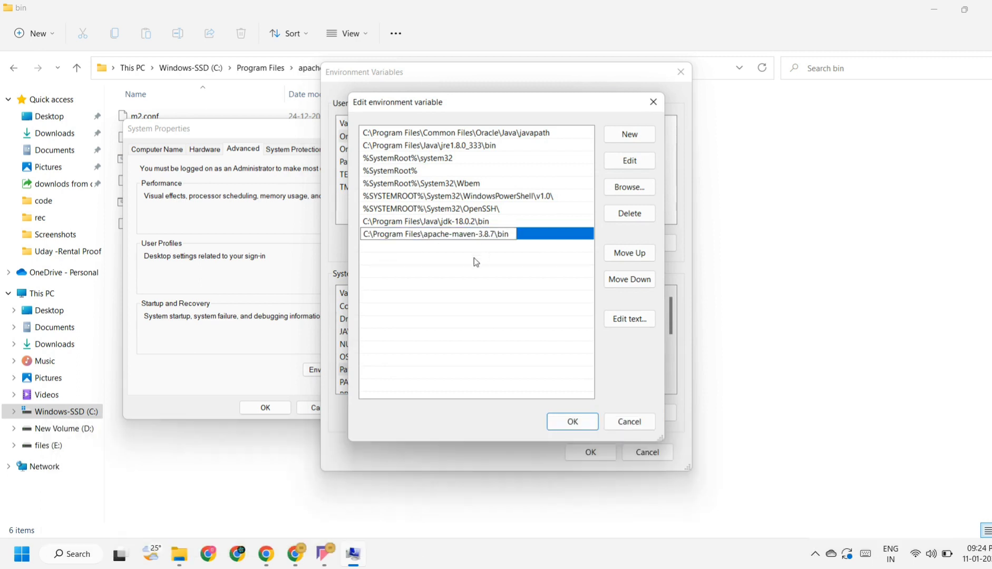
{"action": "left_click", "coordinate": [573, 422]}
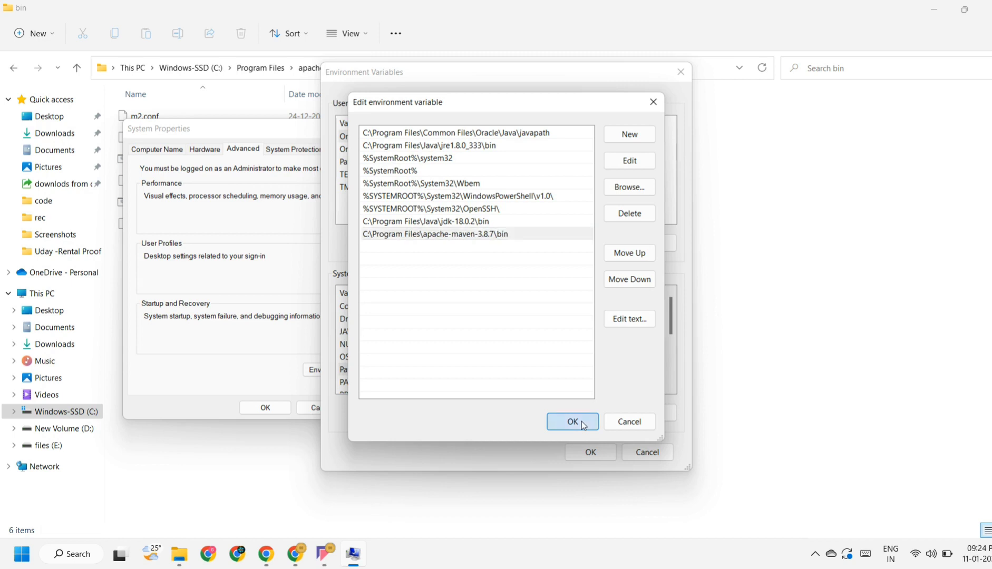
- Start a new system variable and name it MAVEN_HOME
{"action": "scroll", "coordinate": [491, 349], "scroll_direction": "down", "scroll_amount": 1}
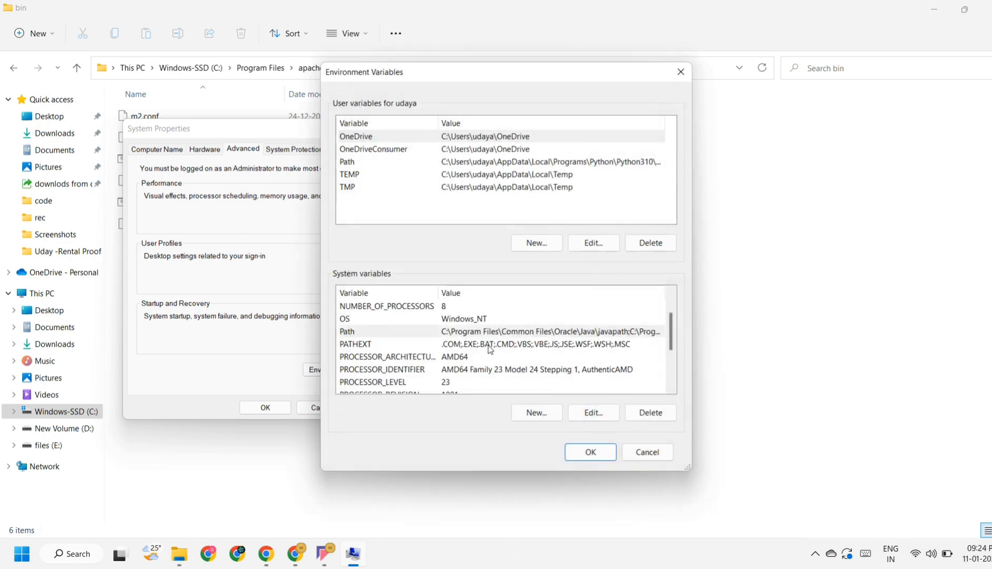
{"action": "scroll", "coordinate": [490, 350], "scroll_direction": "up", "scroll_amount": 1}
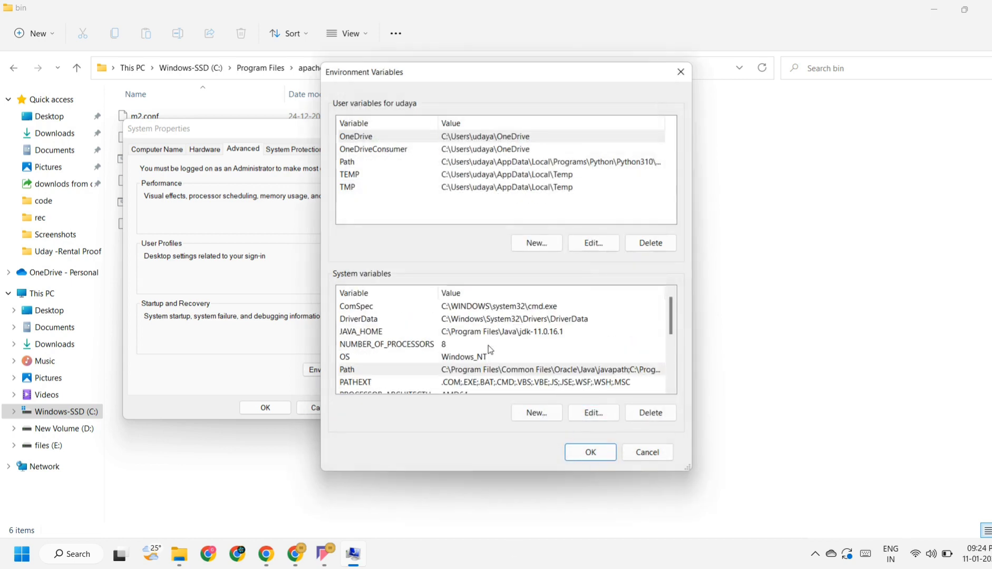
{"action": "left_click", "coordinate": [537, 413]}
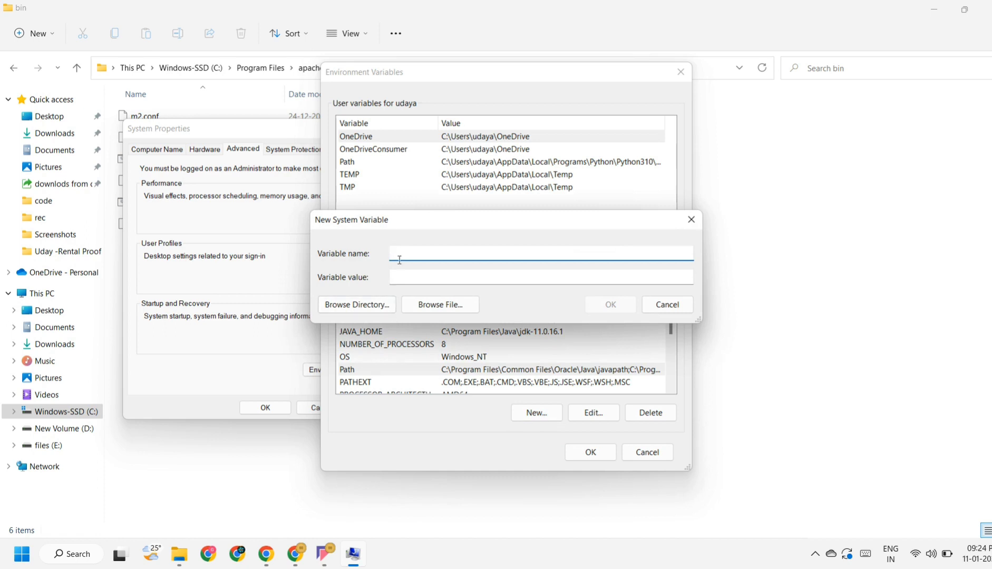
{"action": "type", "text": "MAVEN_HOME"}
- Switch to File Explorer and copy the full path of the apache-maven-3.8.7 folder, one level above bin
{"action": "left_click", "coordinate": [179, 553]}
{"action": "left_click", "coordinate": [215, 506]}
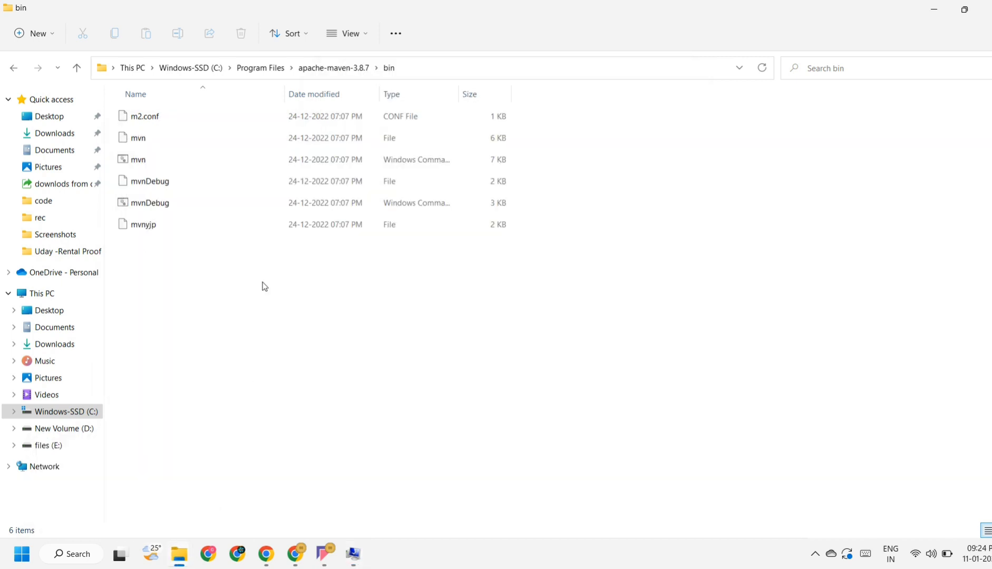
{"action": "left_click", "coordinate": [13, 67]}
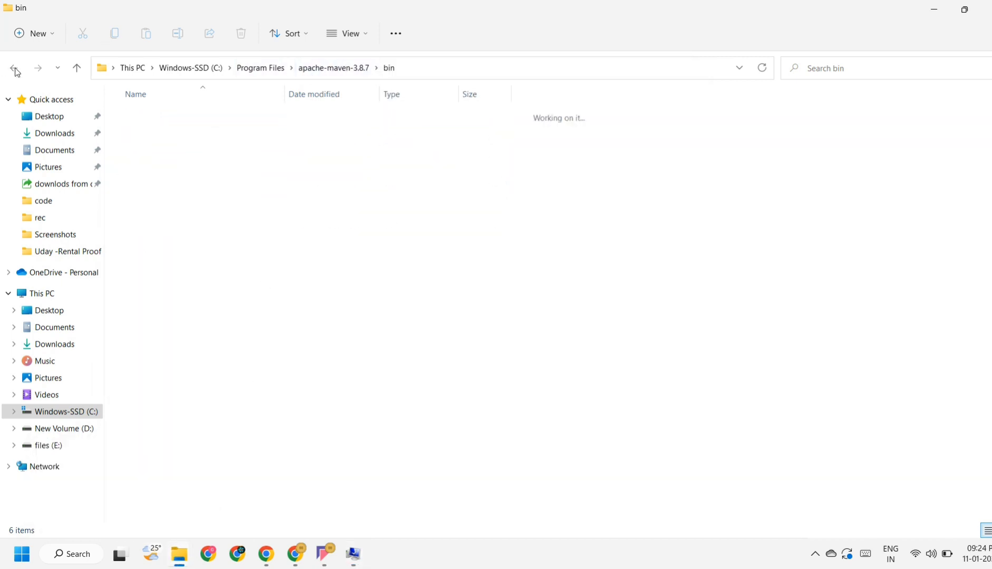
{"action": "left_click", "coordinate": [401, 67]}
{"action": "key", "text": "ctrl+c"}
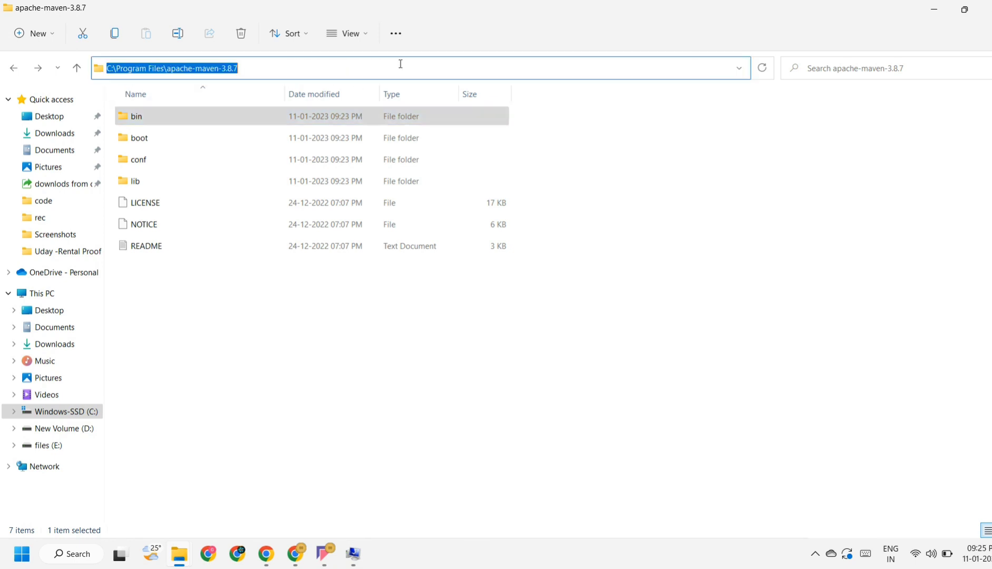
{"action": "right_click", "coordinate": [233, 71]}
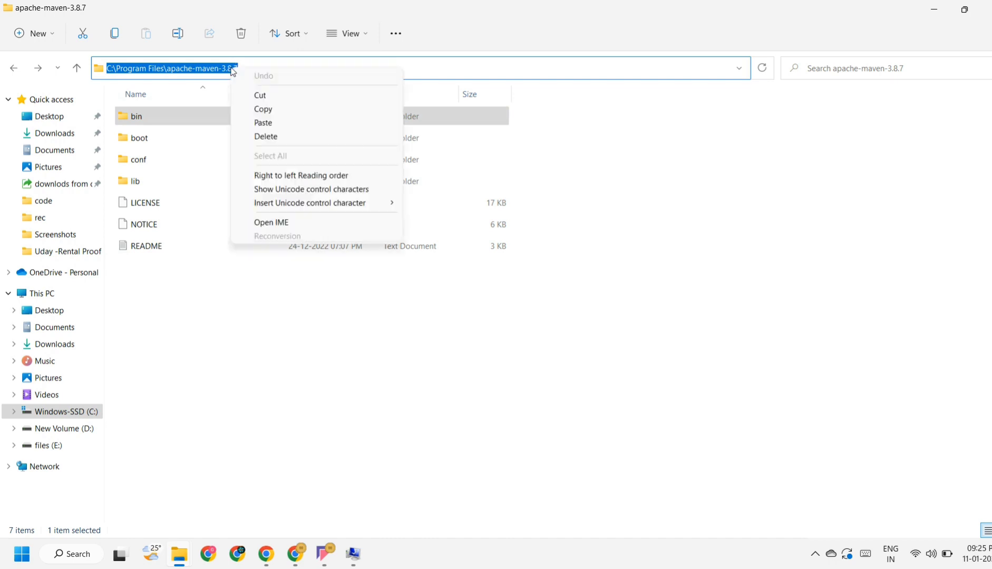
{"action": "left_click", "coordinate": [274, 113]}
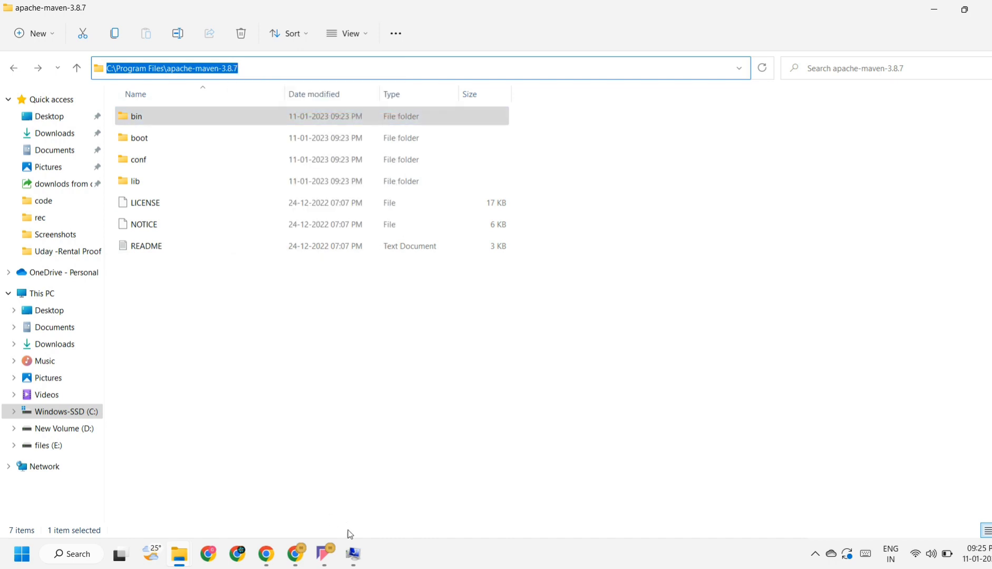
- Set the MAVEN_HOME value to C:\Program Files\apache-maven-3.8.7 and save the environment variable changes, closing System Properties
{"action": "left_click", "coordinate": [353, 553]}
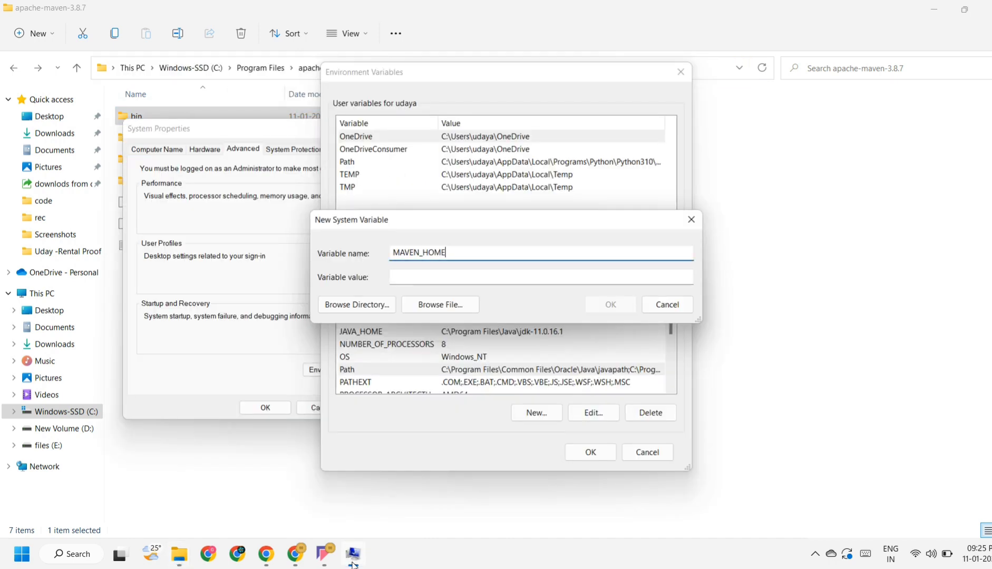
{"action": "left_click", "coordinate": [405, 275]}
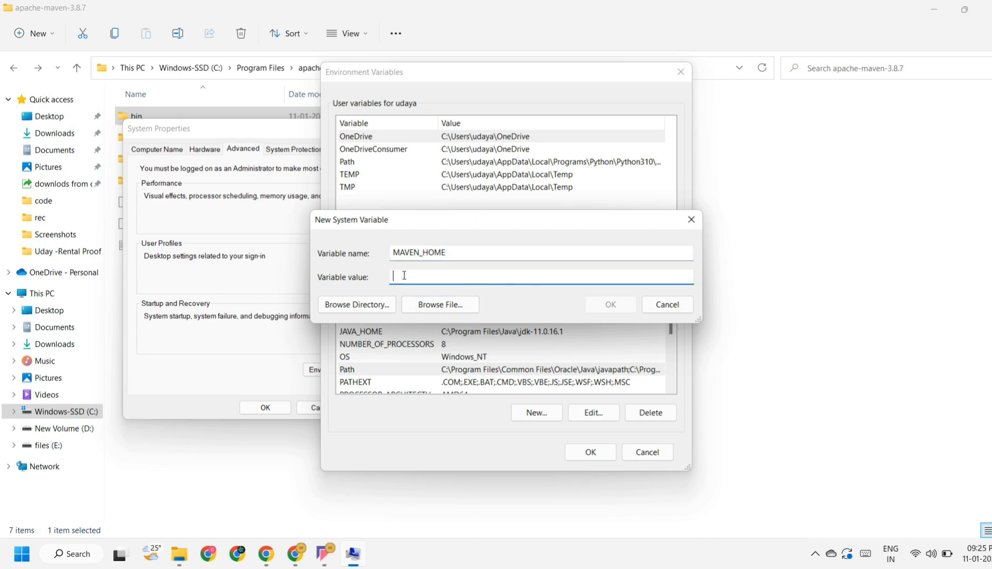
{"action": "key", "text": "ctrl+v"}
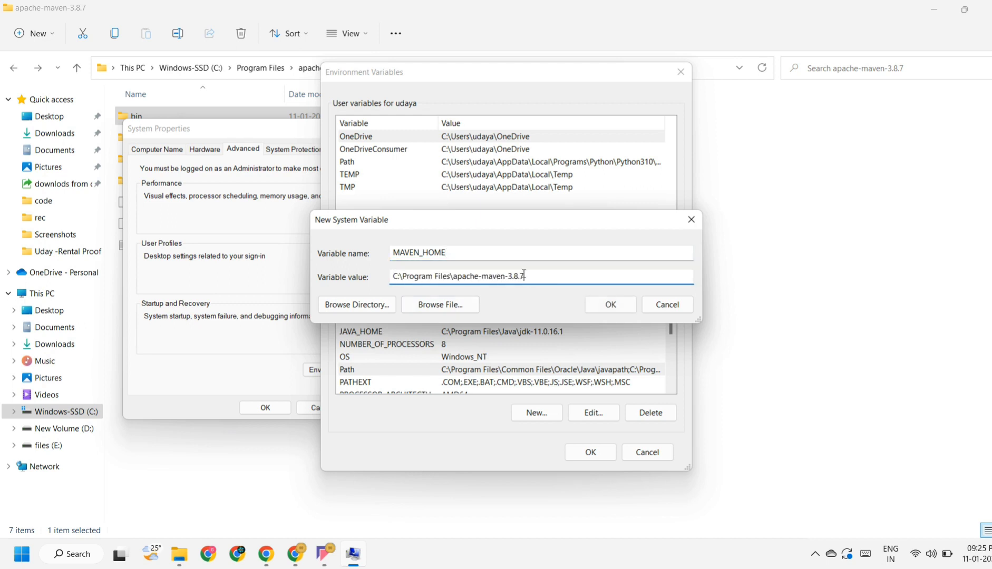
{"action": "left_click_drag", "start_coordinate": [524, 275], "coordinate": [392, 271]}
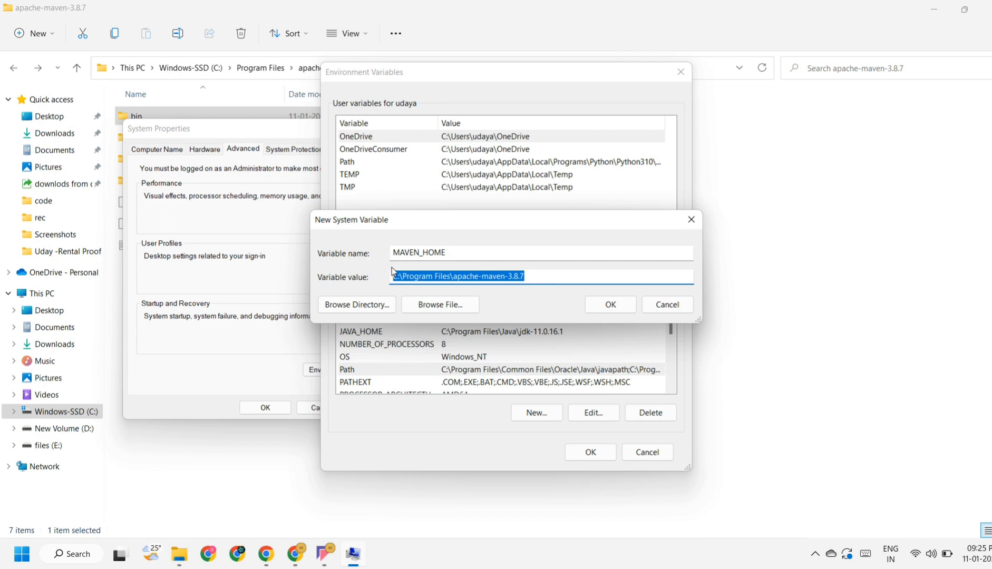
{"action": "left_click", "coordinate": [612, 311]}
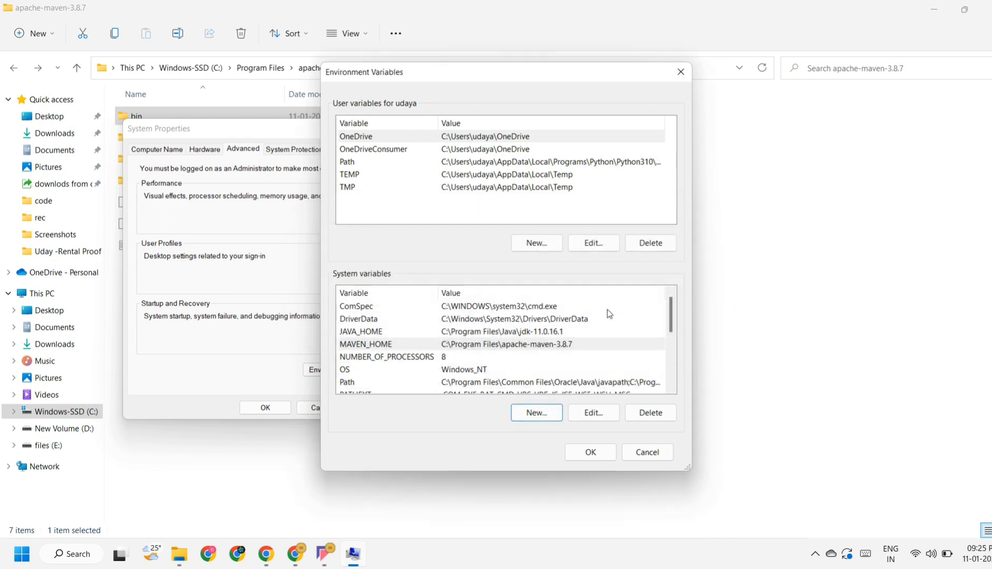
{"action": "left_click", "coordinate": [587, 452]}
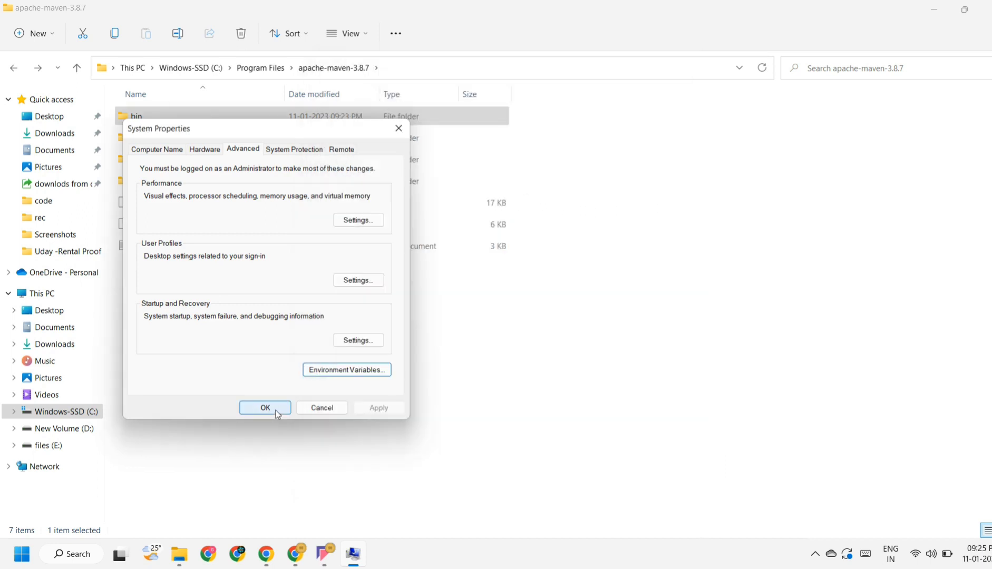
{"action": "left_click", "coordinate": [275, 411]}
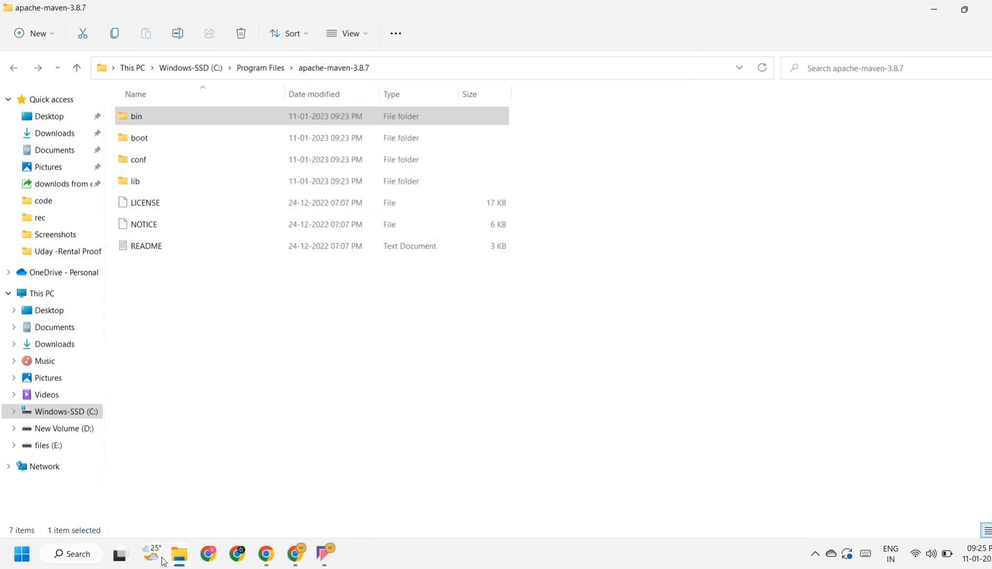
- Open Command Prompt and try to check the Maven version with maven --version
{"action": "left_click", "coordinate": [80, 560]}
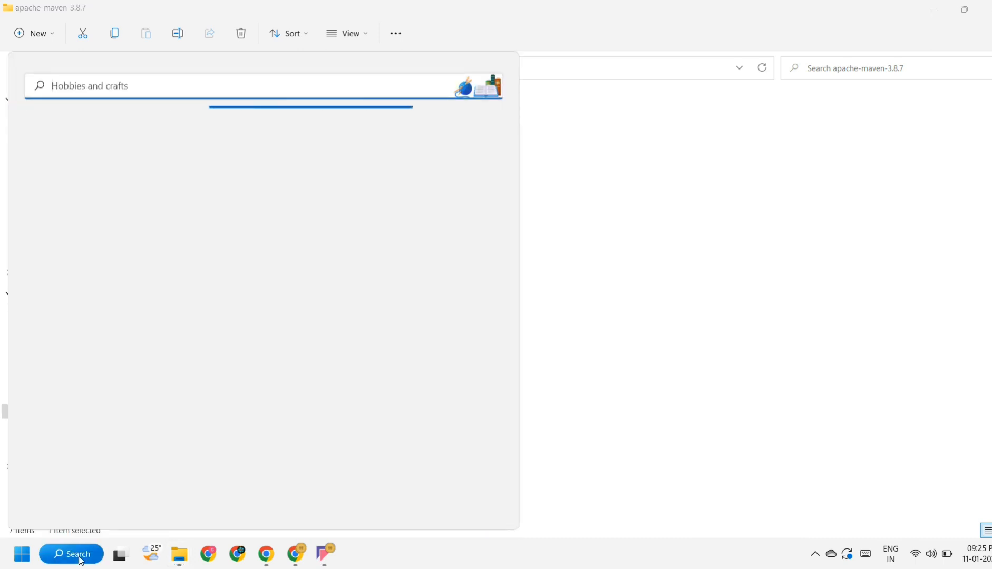
{"action": "type", "text": "CO"}
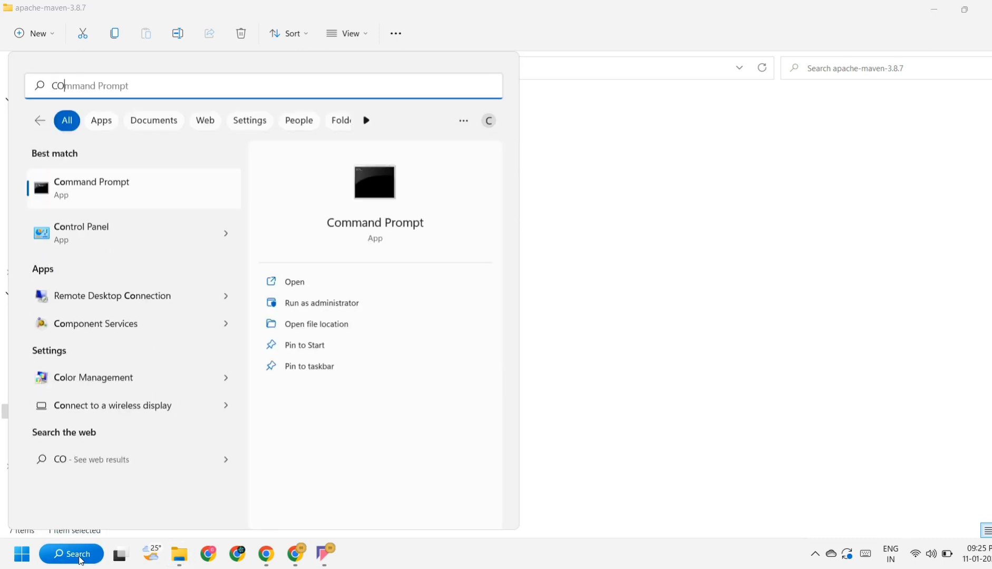
{"action": "left_click", "coordinate": [131, 199]}
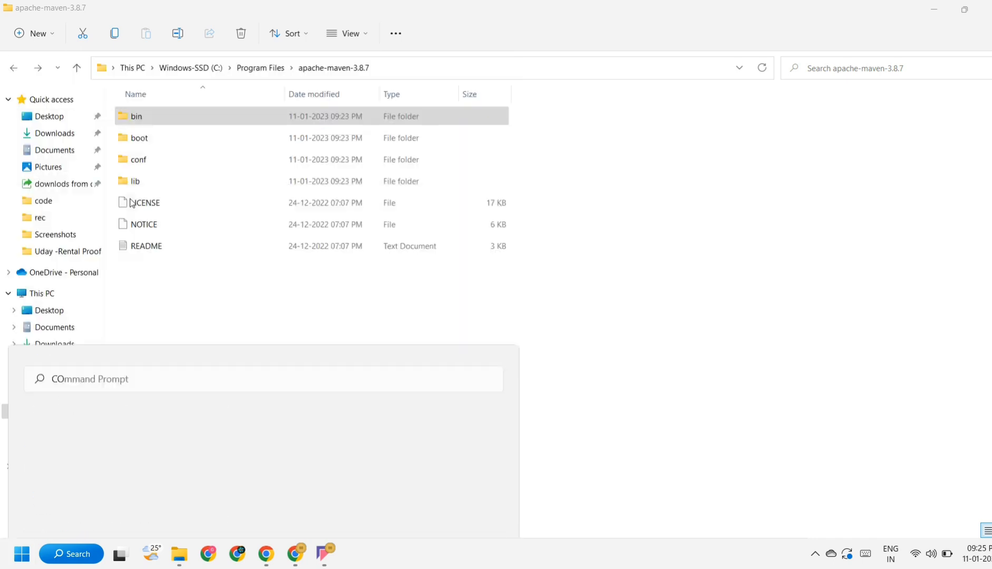
{"action": "type", "text": "MV"}
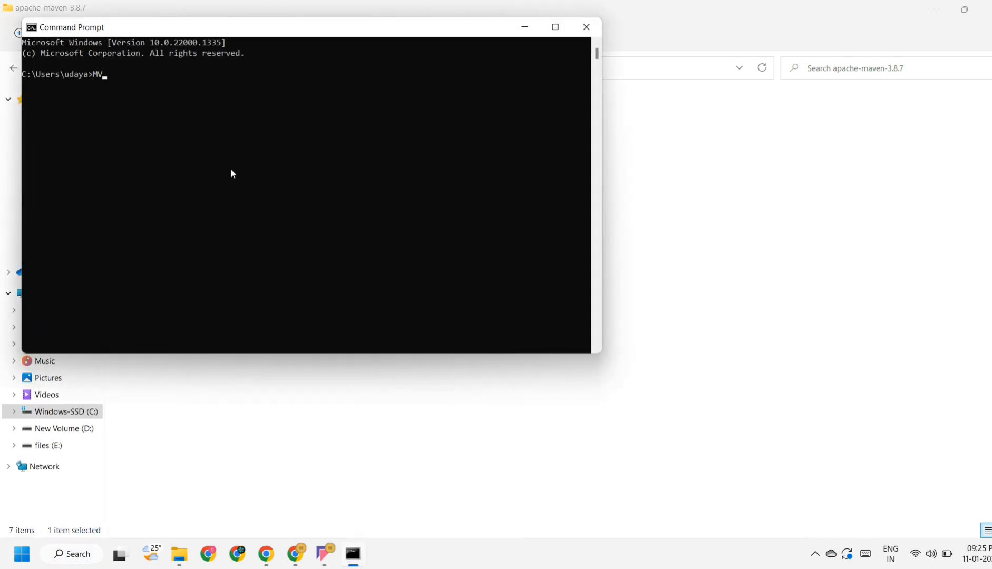
{"action": "key", "text": "BackSpace"}
{"action": "key", "text": "BackSpace"}
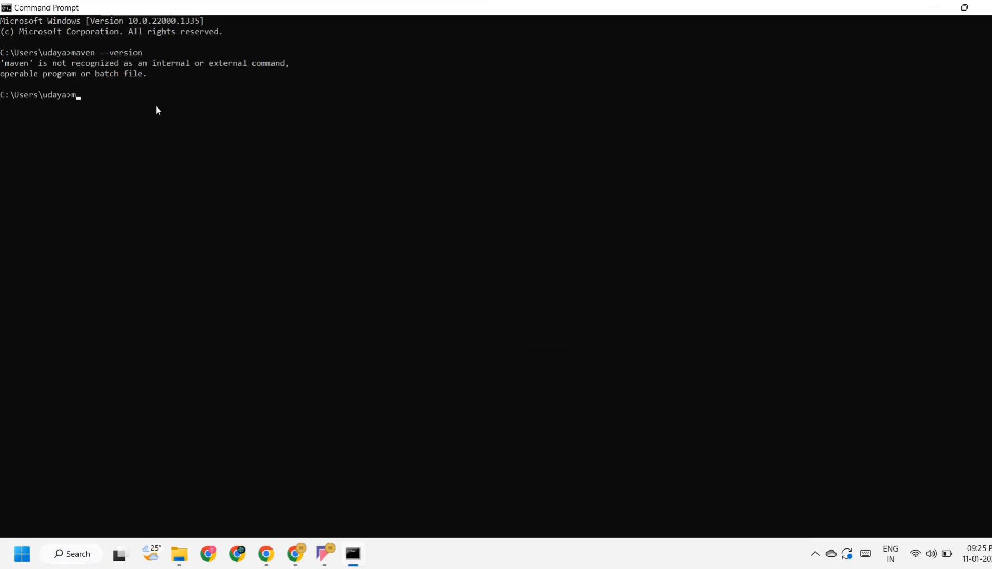
- Run mvn --version to verify the Maven installation and select the version details in the output
{"action": "type", "text": "vn --v"}
{"action": "type", "text": "ersion"}
{"action": "key", "text": "Return"}
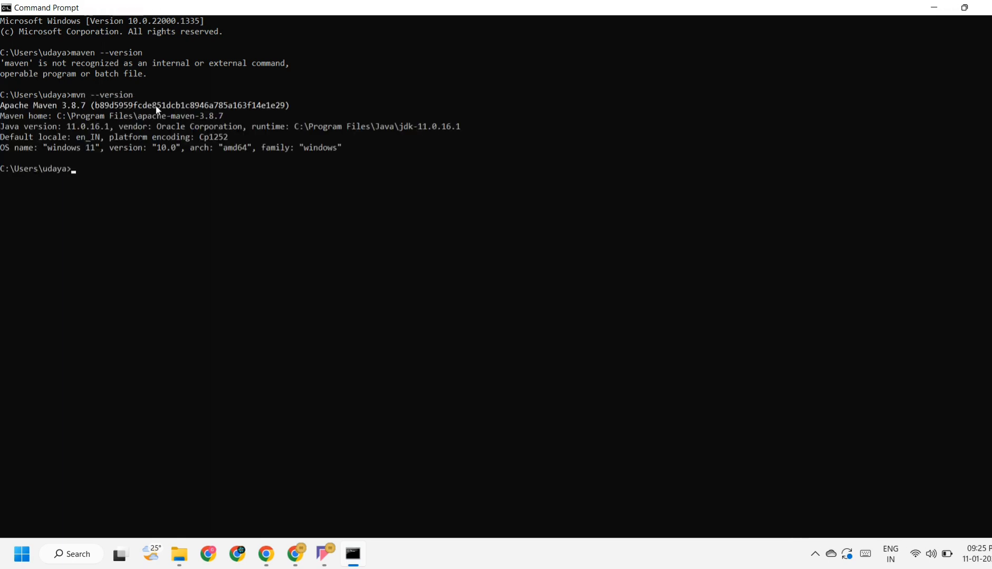
{"action": "left_click_drag", "start_coordinate": [7, 108], "coordinate": [356, 153]}
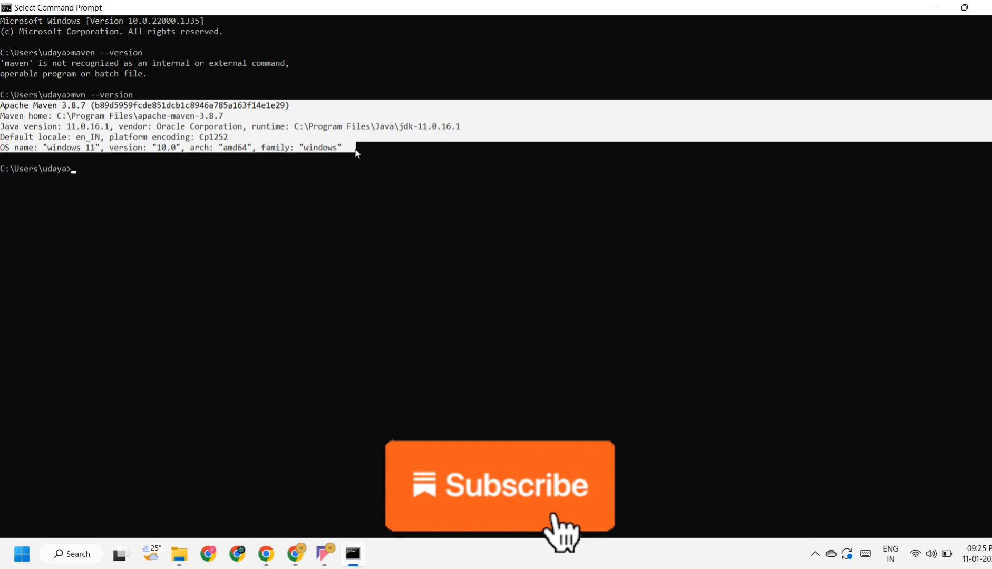